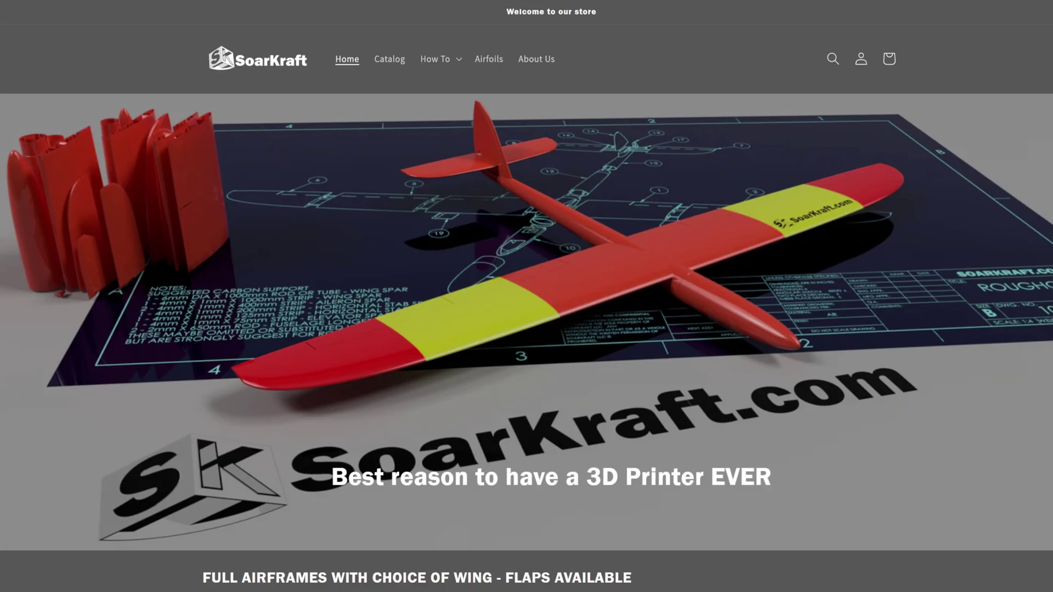
{"action": "scroll", "coordinate": [921, 463], "scroll_direction": "down", "scroll_amount": 1}
{"action": "scroll", "coordinate": [921, 463], "scroll_direction": "down", "scroll_amount": 4}
{"action": "scroll", "coordinate": [920, 463], "scroll_direction": "down", "scroll_amount": 2}
Step: Go to the How To menu's Material Settings and Building guide
{"action": "left_click", "coordinate": [433, 64]}
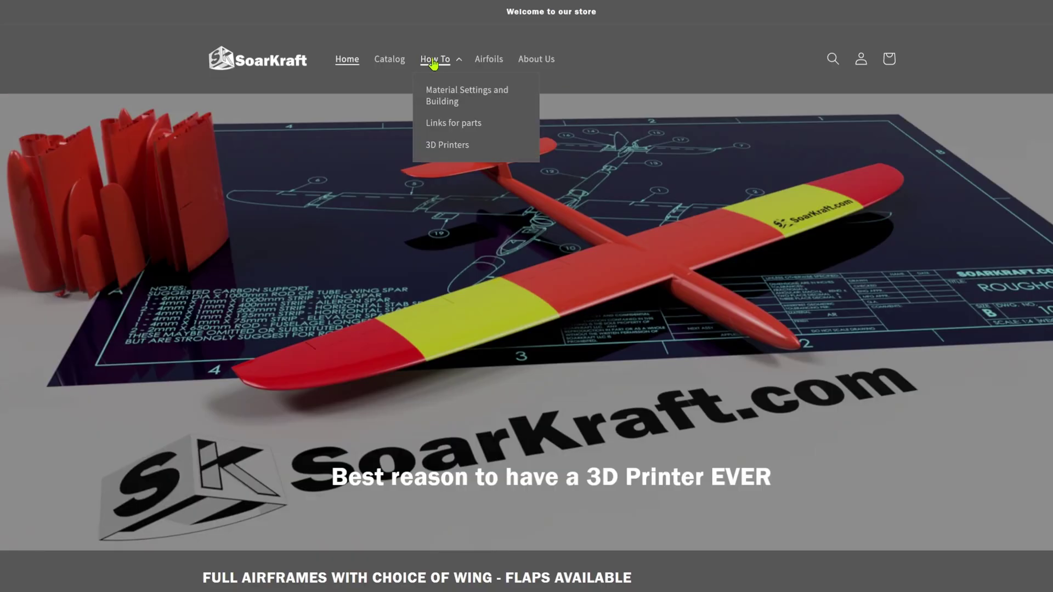
{"action": "left_click", "coordinate": [442, 92]}
{"action": "scroll", "coordinate": [864, 439], "scroll_direction": "down", "scroll_amount": 5}
{"action": "scroll", "coordinate": [861, 438], "scroll_direction": "down", "scroll_amount": 5}
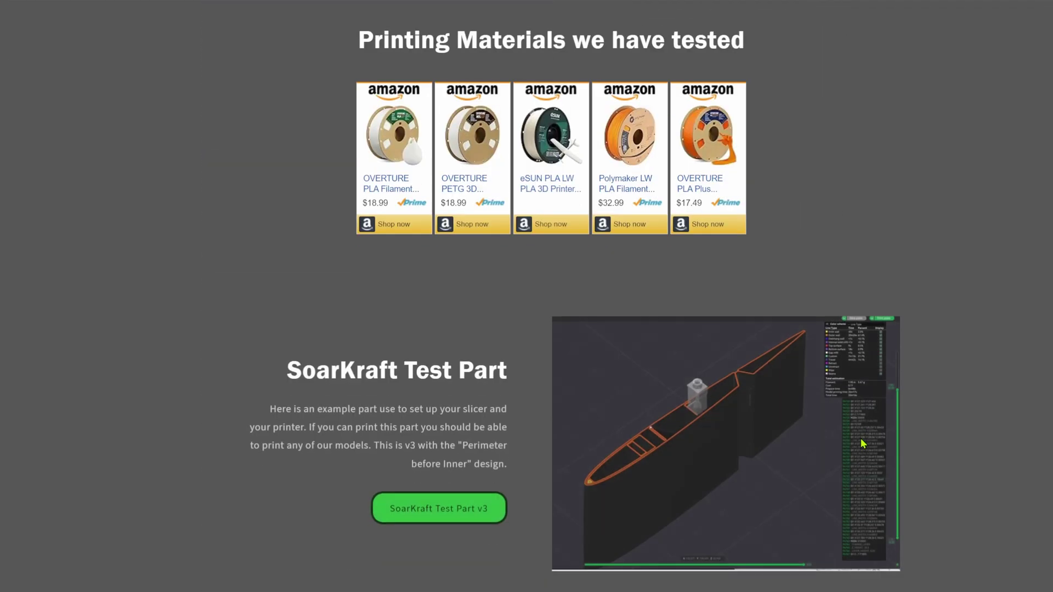
{"action": "scroll", "coordinate": [863, 445], "scroll_direction": "down", "scroll_amount": 3}
{"action": "scroll", "coordinate": [861, 439], "scroll_direction": "down", "scroll_amount": 2}
{"action": "scroll", "coordinate": [861, 439], "scroll_direction": "down", "scroll_amount": 3}
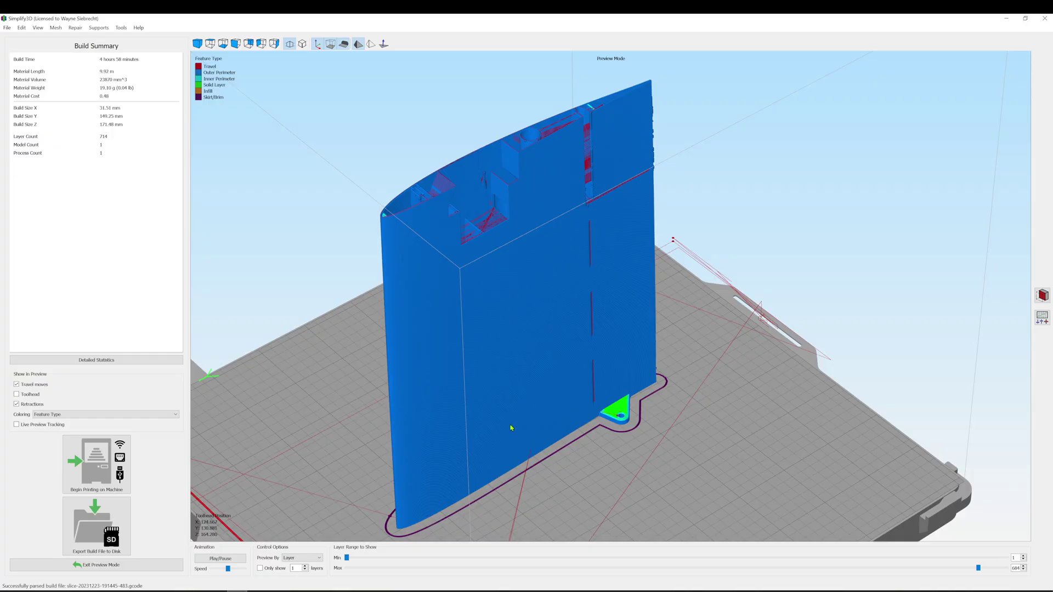
Step: Orbit Simplify3D's layer preview to view the wing panel from another angle
{"action": "mouse_move", "coordinate": [505, 423]}
{"action": "left_mouse_down"}
{"action": "mouse_move", "coordinate": [513, 460]}
{"action": "mouse_move", "coordinate": [507, 444]}
{"action": "left_mouse_up"}
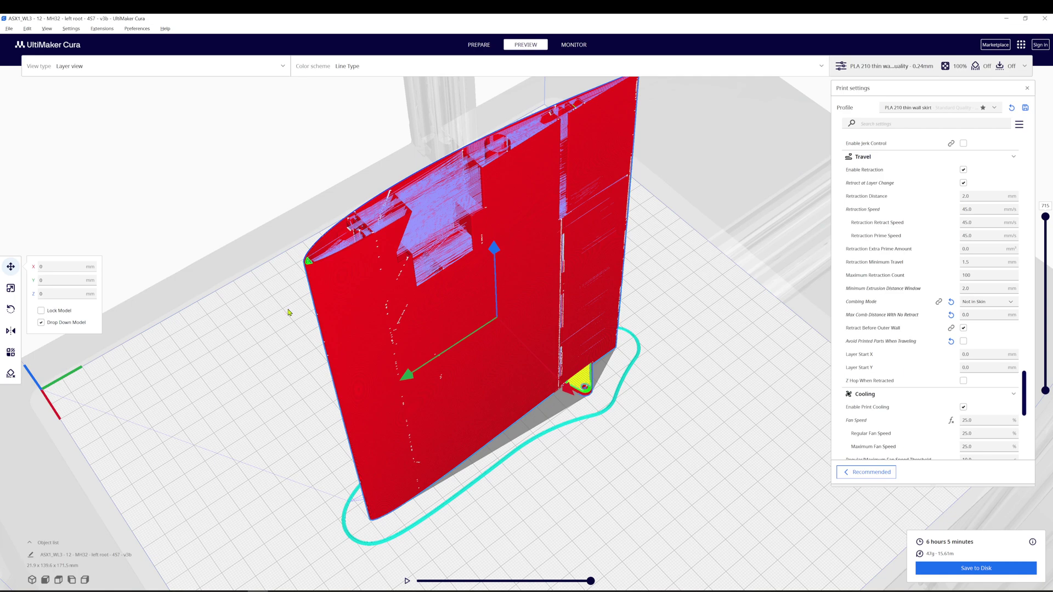
Step: Pan and orbit Cura's layer view of the wing panel to tilt it along the plate
{"action": "middle_click_drag", "start_coordinate": [359, 172], "coordinate": [348, 208]}
{"action": "mouse_move", "coordinate": [353, 192]}
{"action": "right_mouse_down"}
{"action": "mouse_move", "coordinate": [348, 247]}
{"action": "mouse_move", "coordinate": [400, 184]}
{"action": "right_mouse_up"}
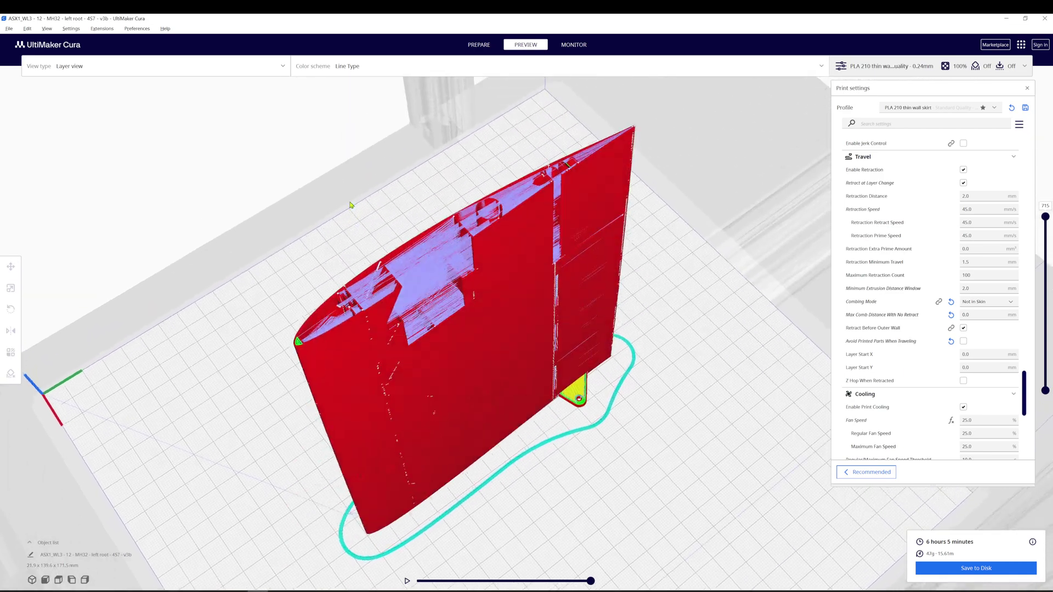